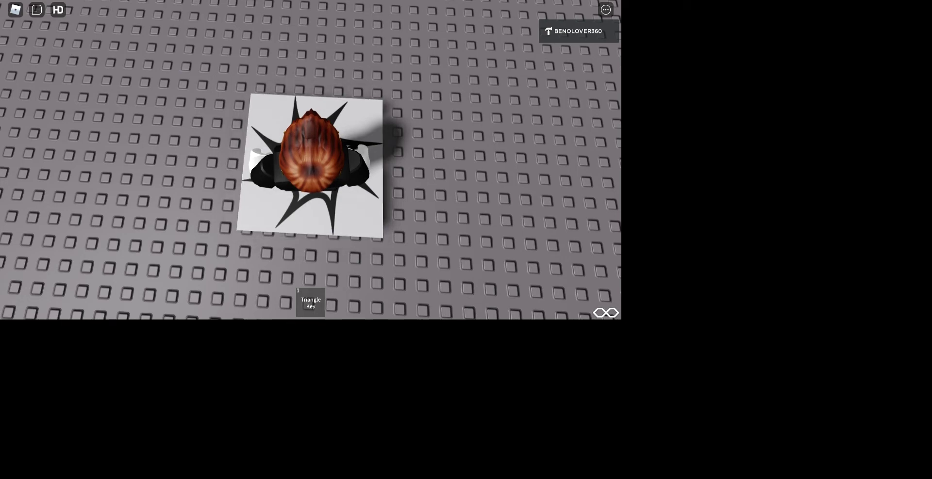
scroll(419, 226, "up", 2)
scroll(311, 166, "up", 2)
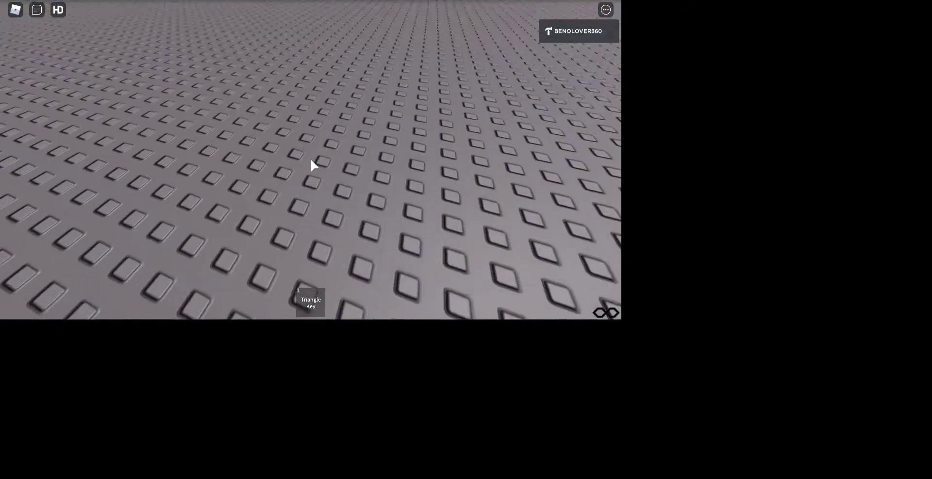
scroll(355, 146, "down", 10)
Step: Walk across the baseplate into the service station building, up to the numbered door keypad
key("w")
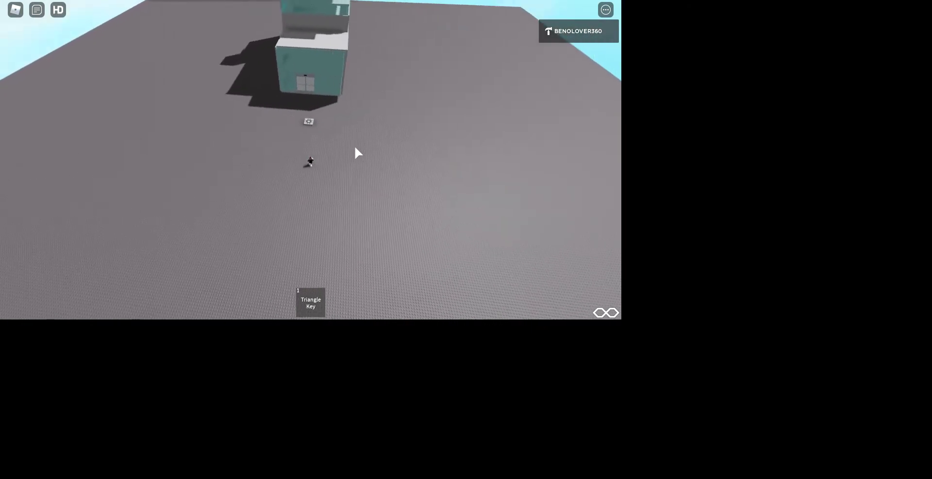
key("w")
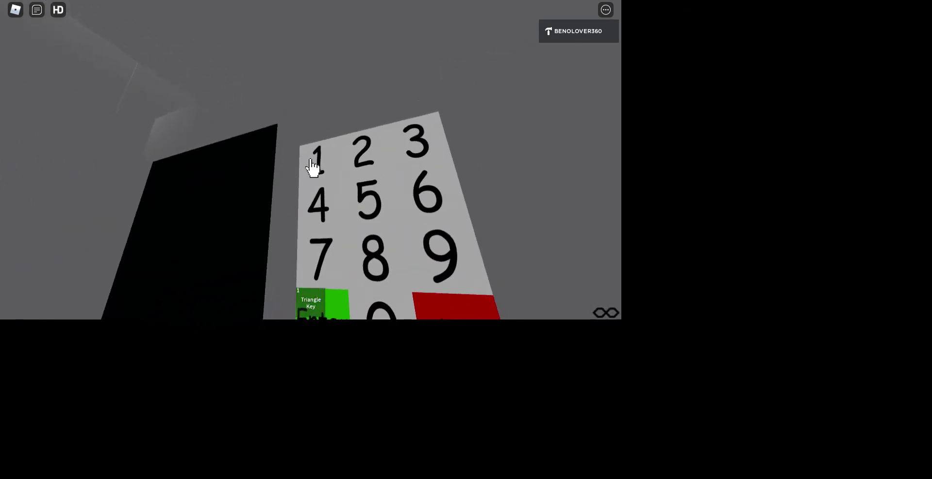
Step: Line the avatar up squarely in front of the door keypad to enter the code
key("d")
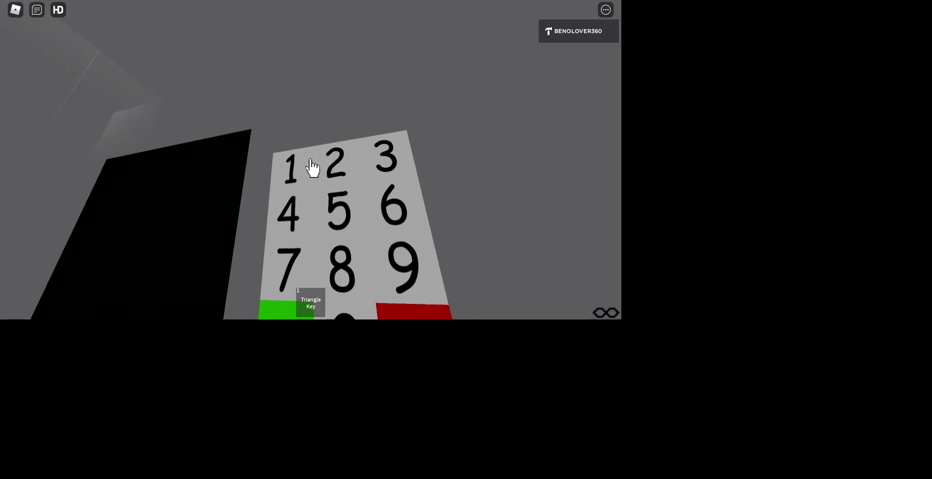
key("s")
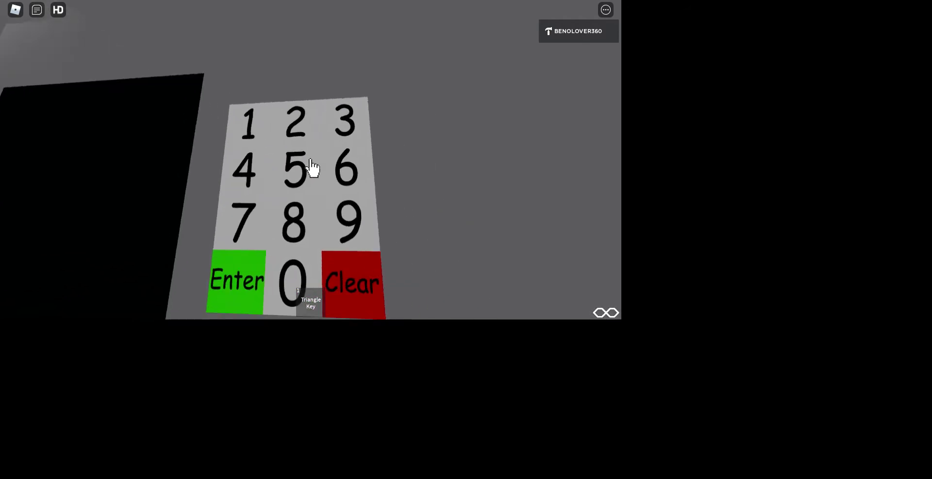
key("a")
key("d")
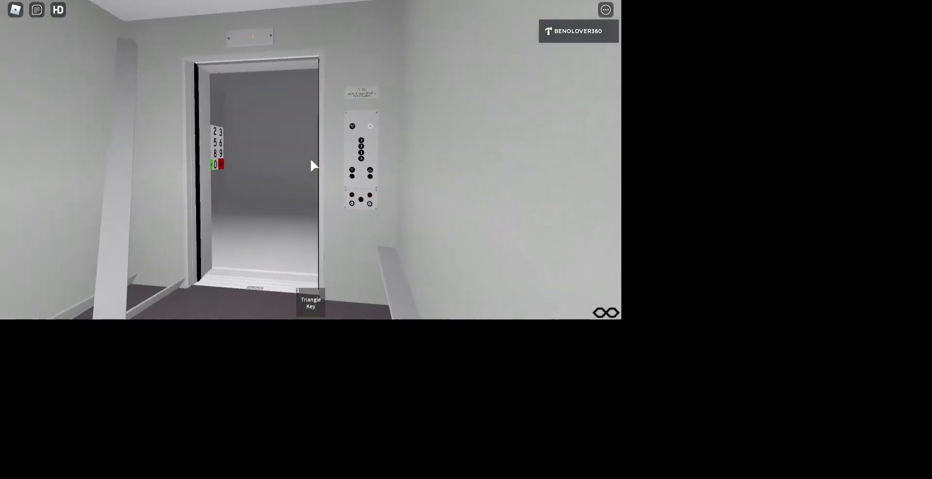
Step: Ride the lift, return to the keypad, and use the pad to reach the open top floor
key("w")
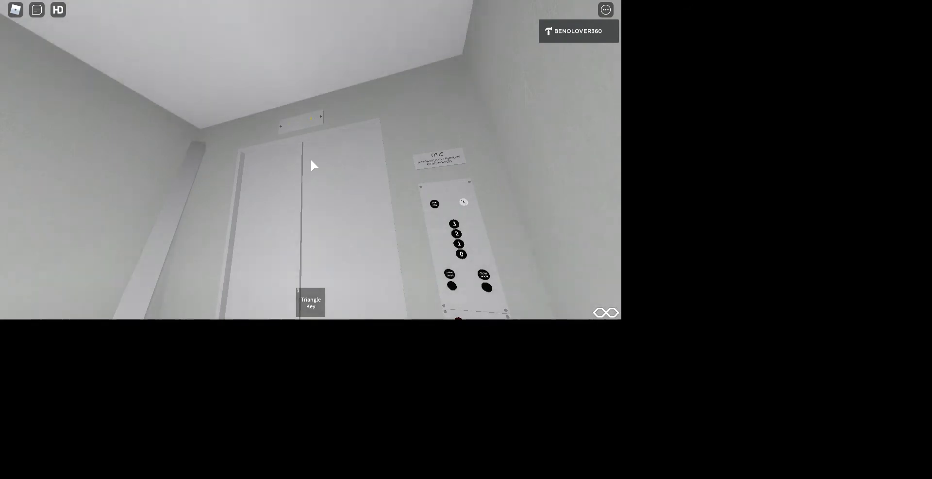
key("s")
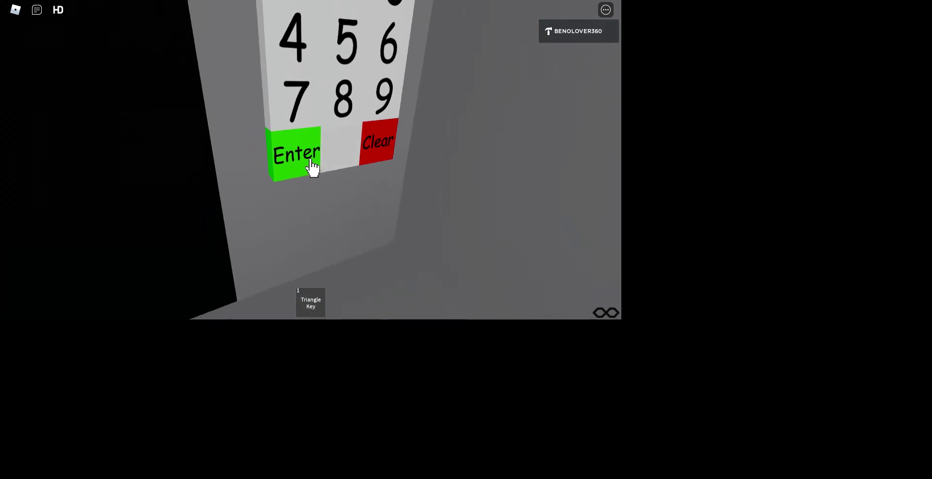
key("s")
key("w")
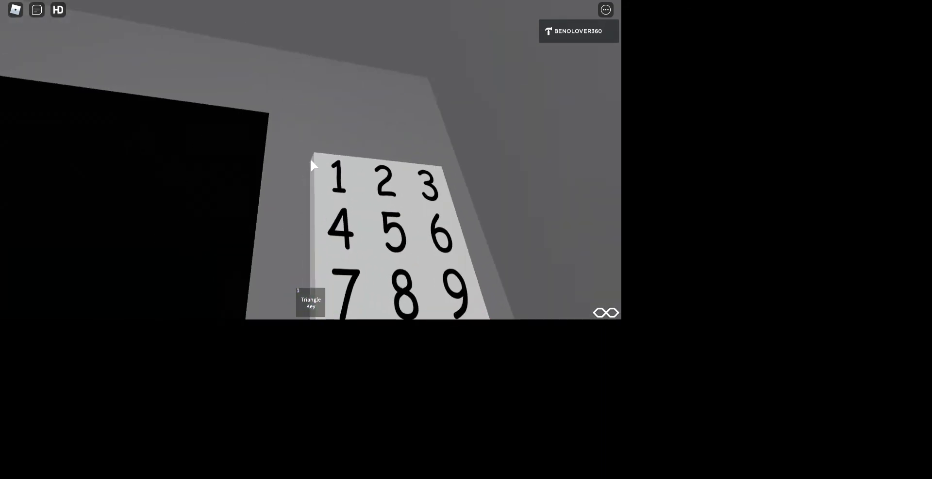
key("d")
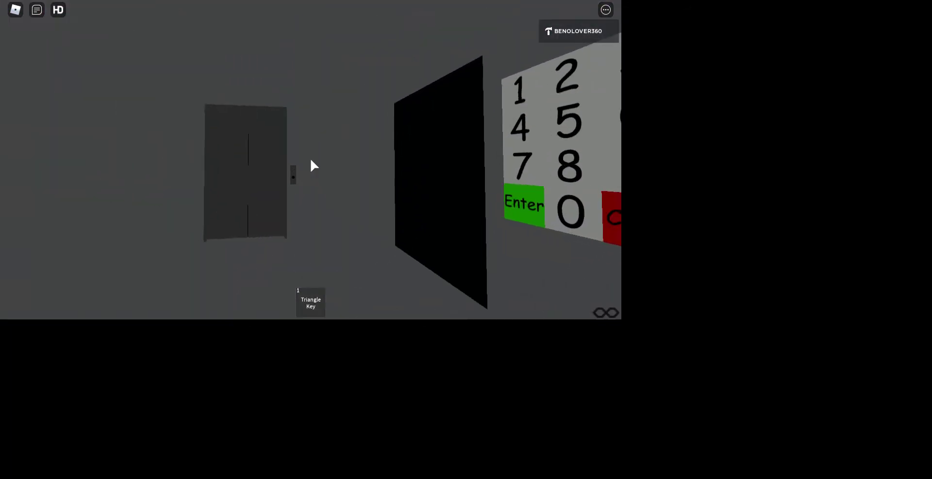
key("a")
left_click(312, 167)
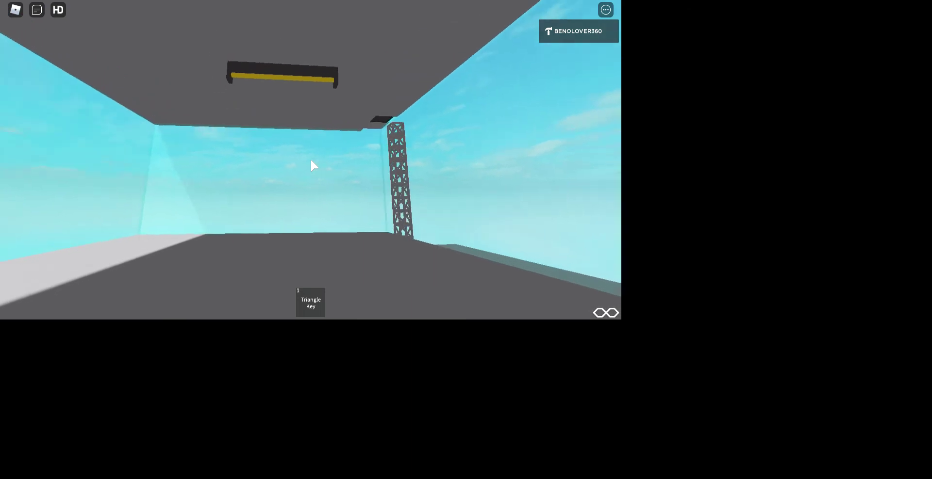
Step: Cross the upper floor past the lattice tower and up to the lift controller cabinet
key("w")
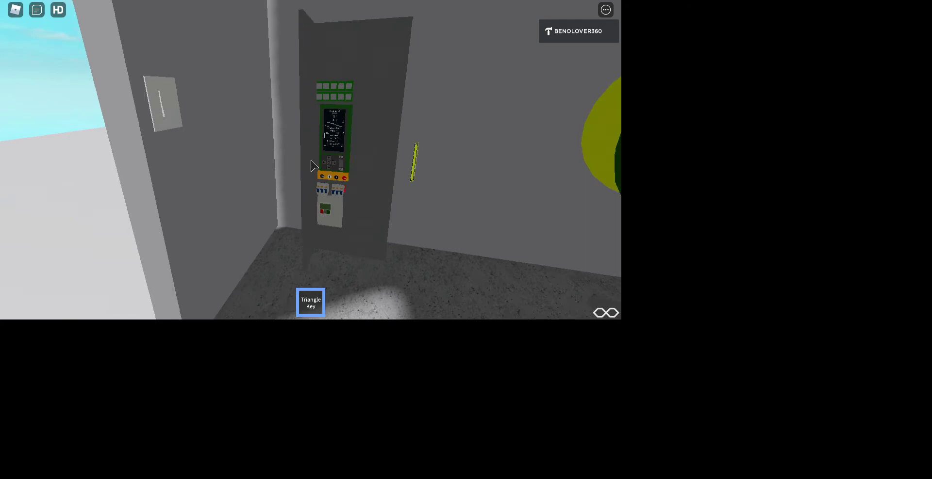
key("w")
Step: Switch on the machine room lights and walk around the green lift motor to the corner cabinet
key("s")
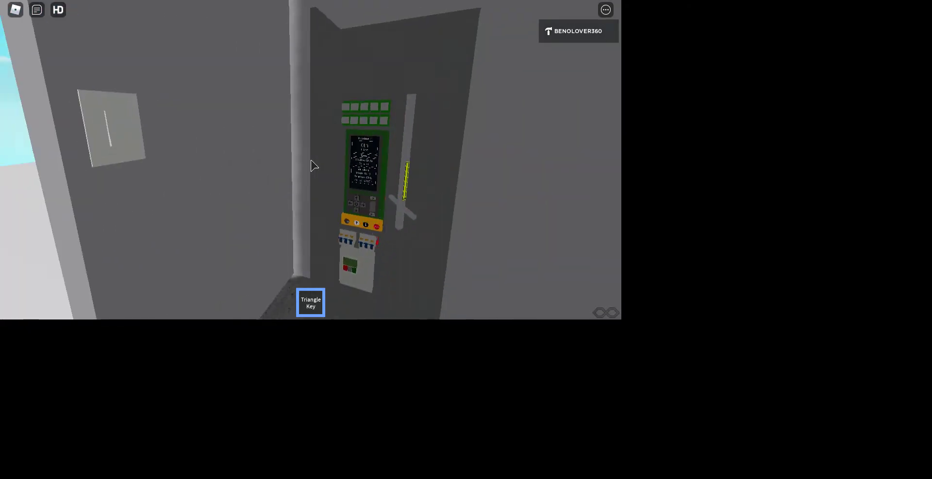
scroll(313, 218, "down", 3)
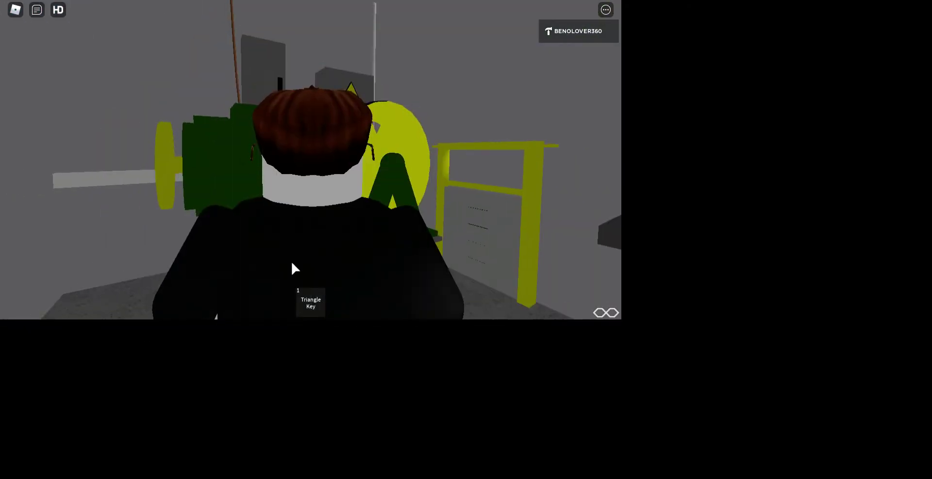
scroll(292, 268, "up", 5)
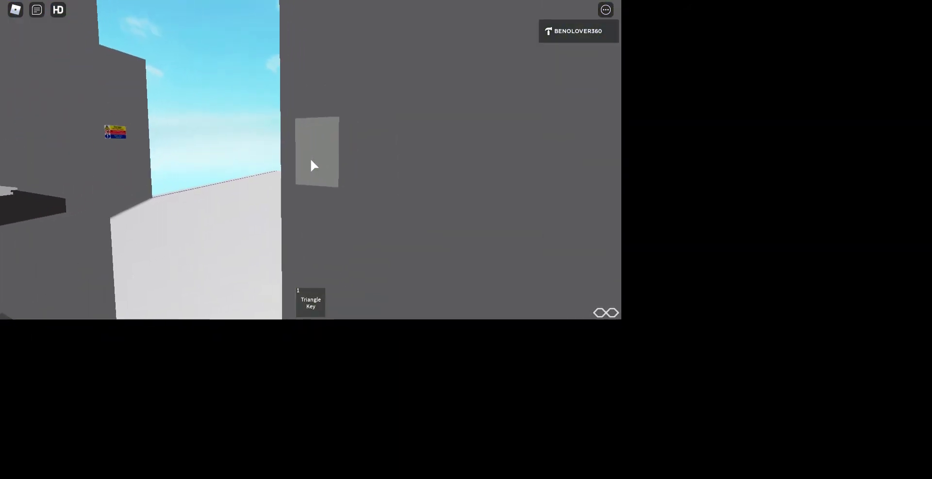
left_click(313, 166)
key("w")
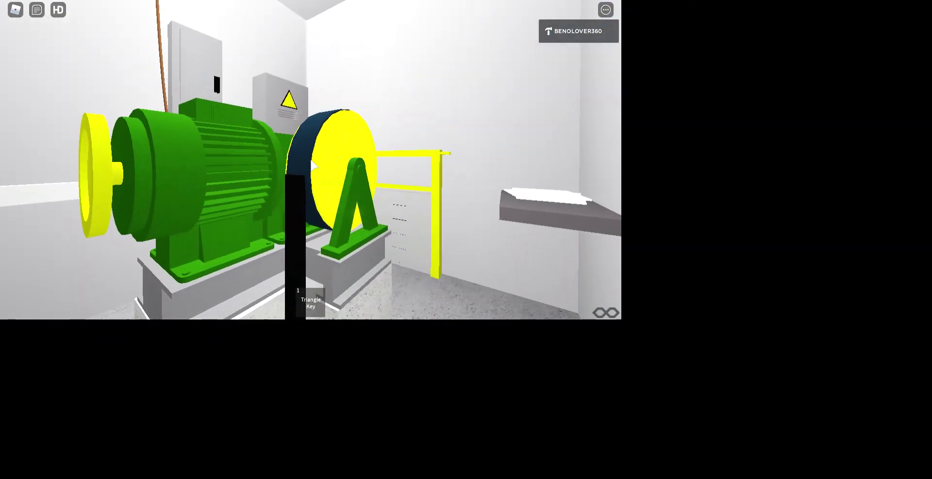
key("w")
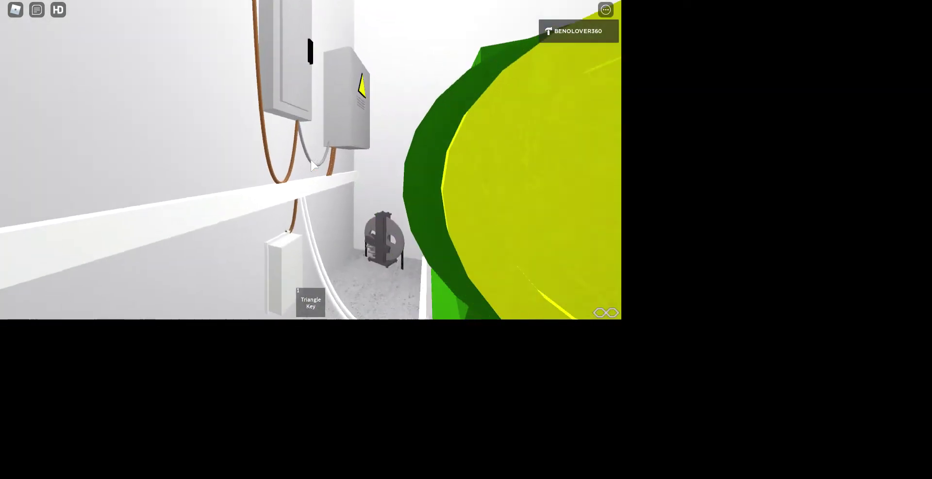
key("w")
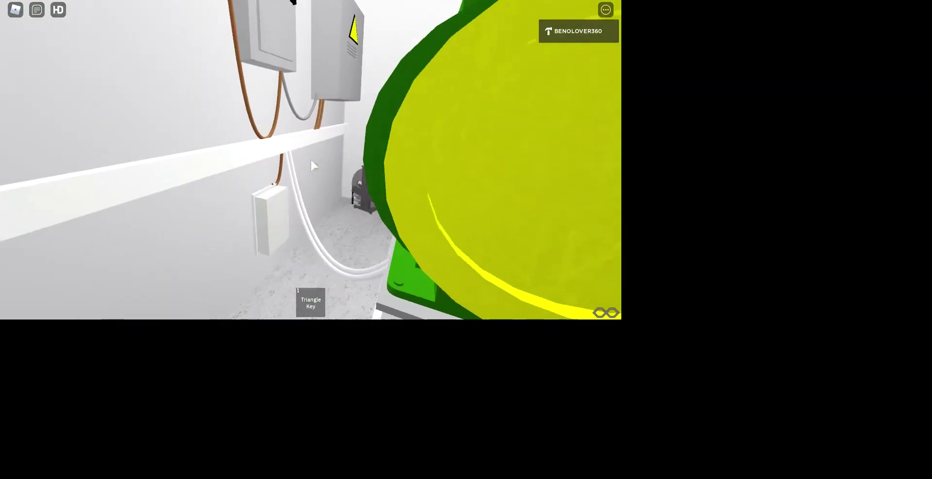
key("w")
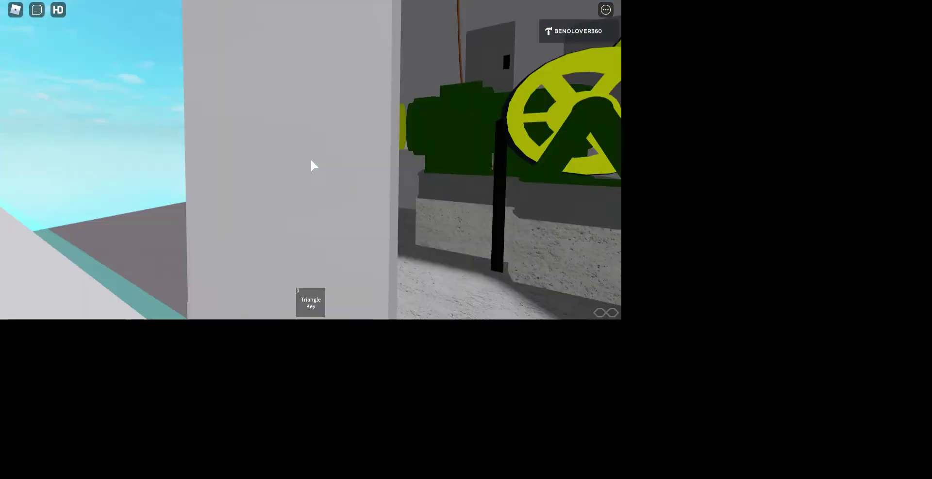
scroll(312, 164, "down", 3)
scroll(312, 165, "up", 3)
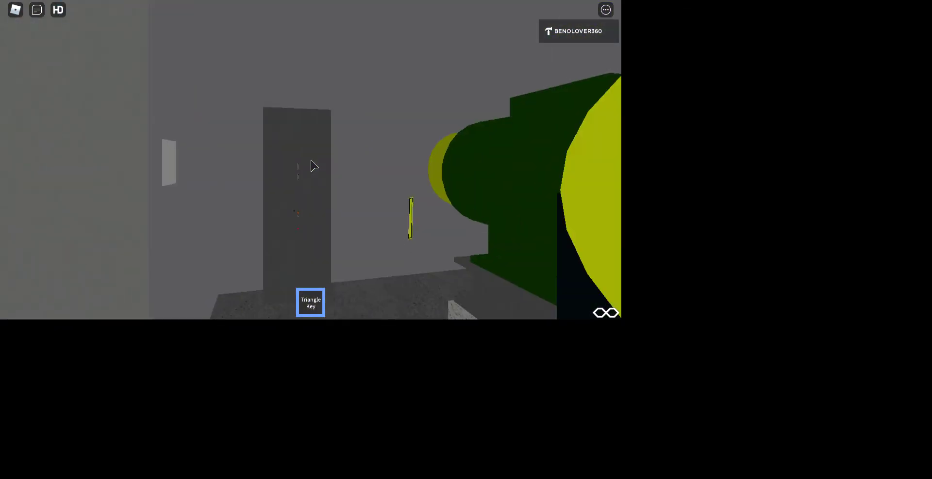
scroll(312, 164, "down", 3)
Step: Put away the Triangle Key and walk out of the machine room onto the roof
left_click(309, 312)
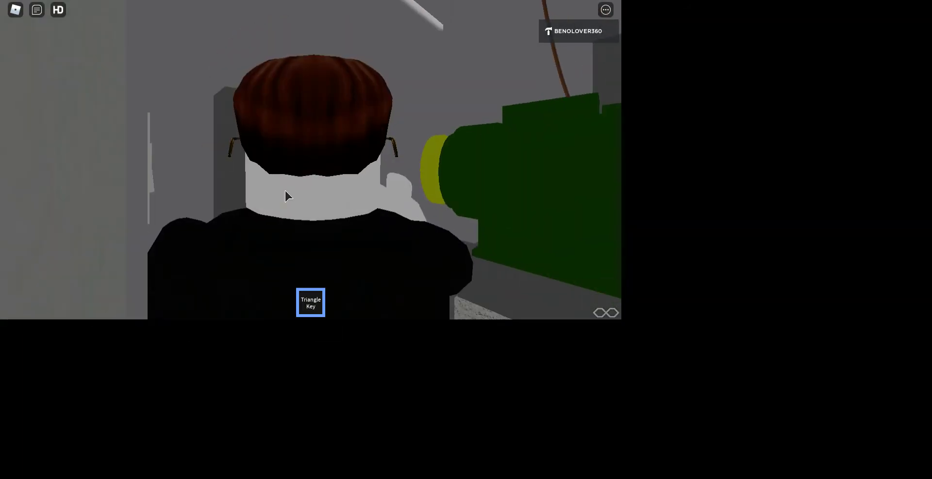
scroll(285, 196, "up", 3)
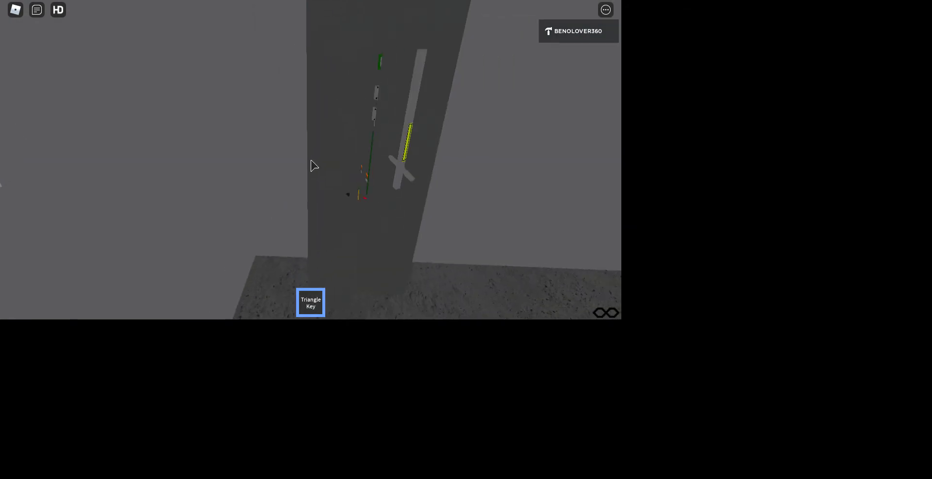
scroll(313, 166, "down", 3)
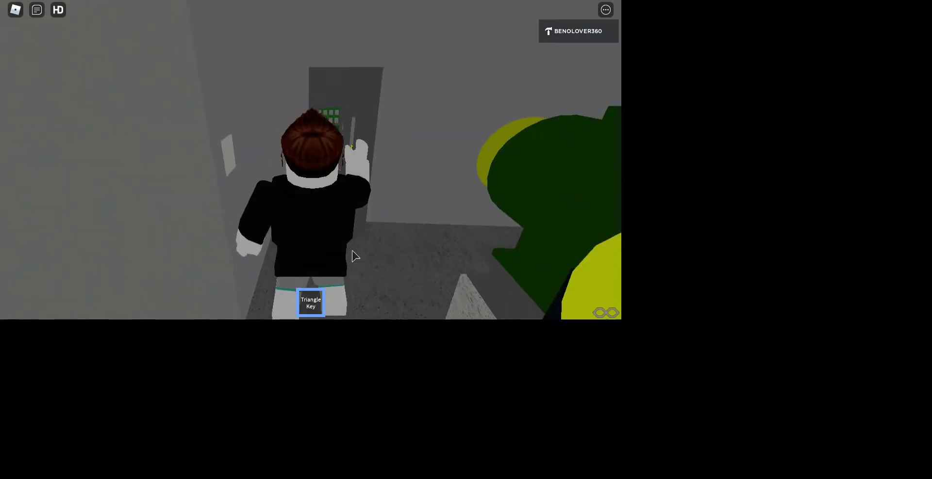
left_click(312, 304)
scroll(311, 165, "up", 3)
scroll(311, 165, "down", 4)
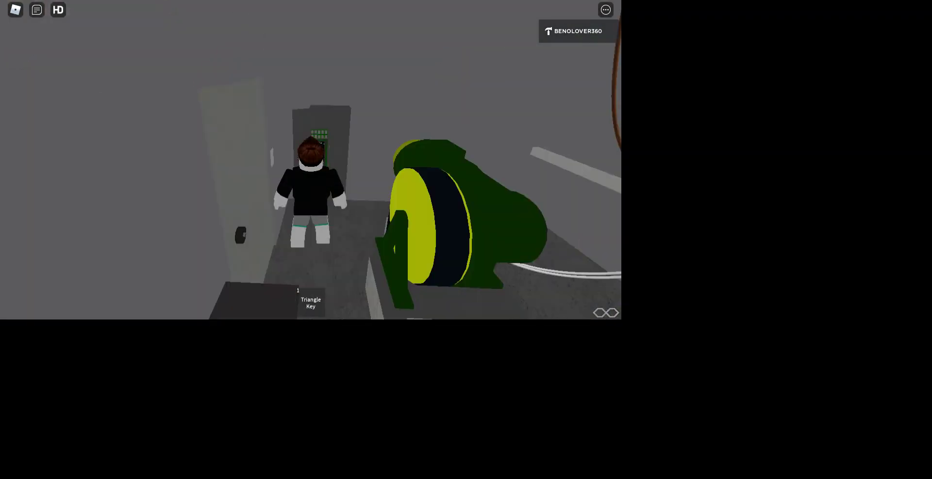
scroll(312, 164, "up", 3)
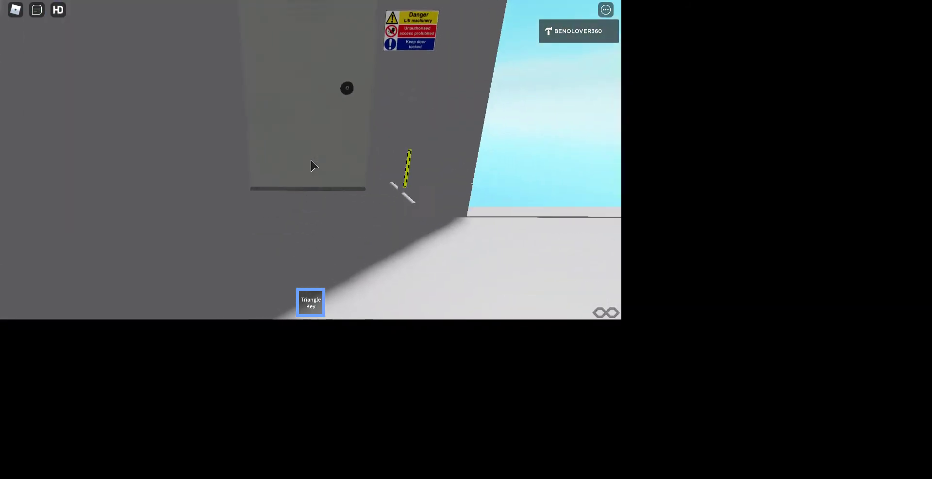
key("w")
key("s")
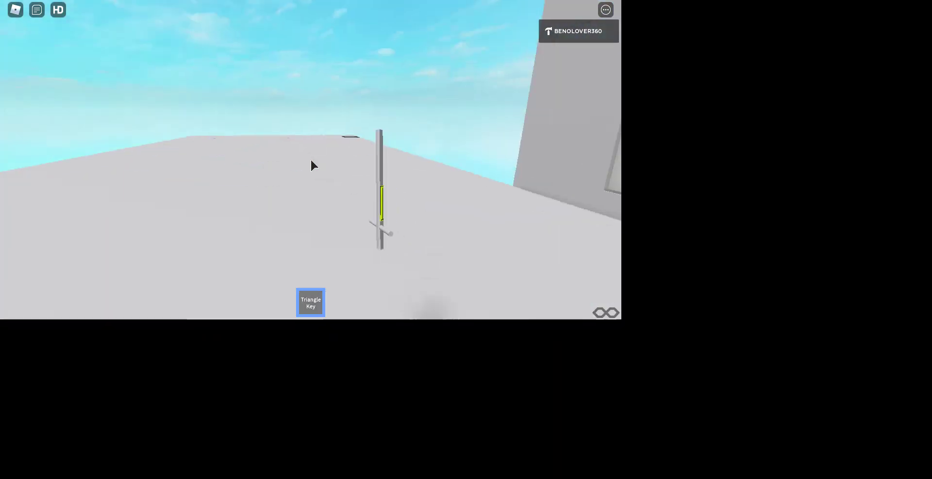
Step: Put away the Triangle Key, step into the lift, and close its folding gate to set off
left_click(314, 303)
scroll(315, 304, "up", 5)
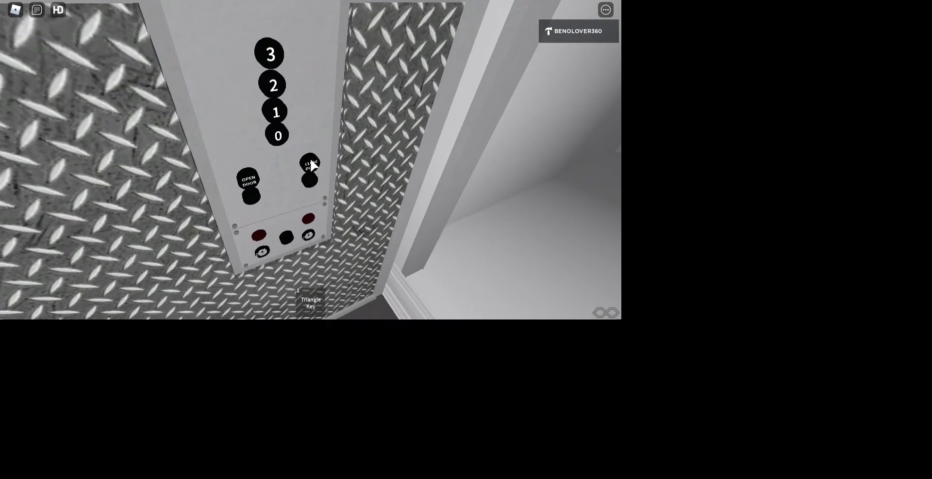
left_click(312, 166)
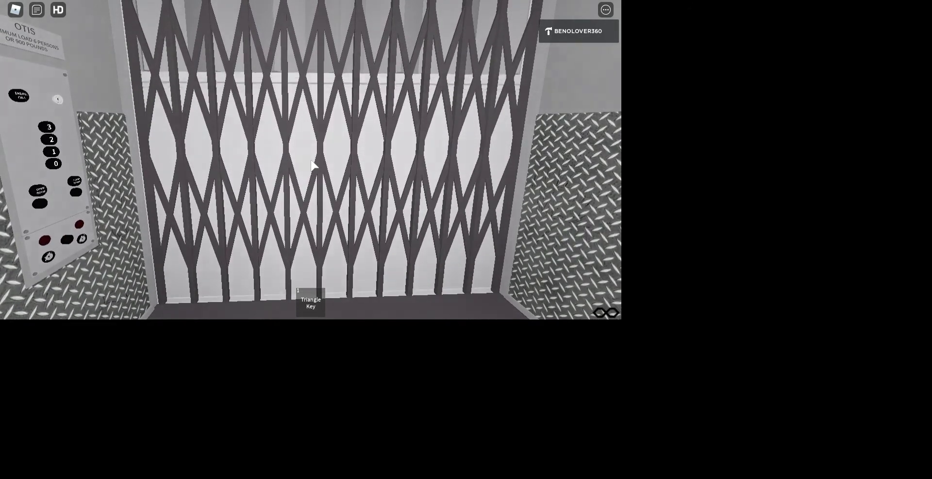
Step: Turn inside the lift toward the gate, then step out to face the Enter/Clear keypad
key("Left")
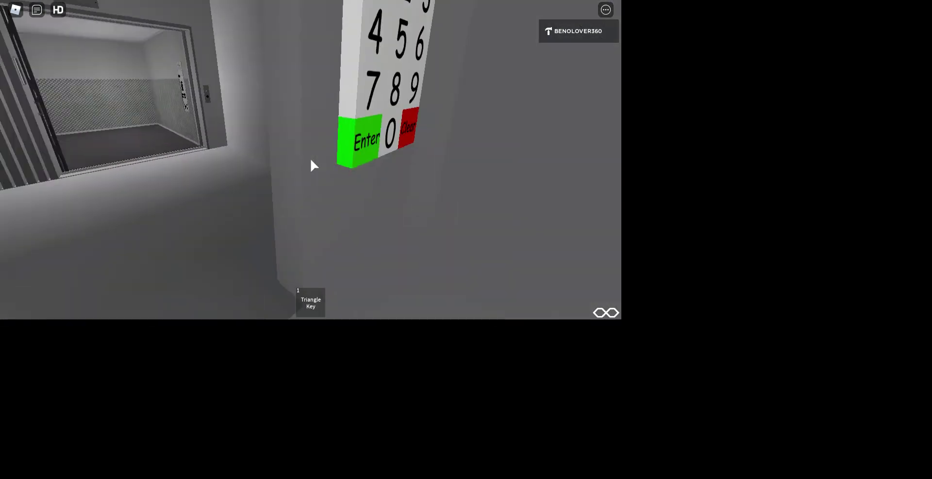
Step: Inspect the door keypad, walk past the lift doors, and run outside toward the glass entrance
key("s")
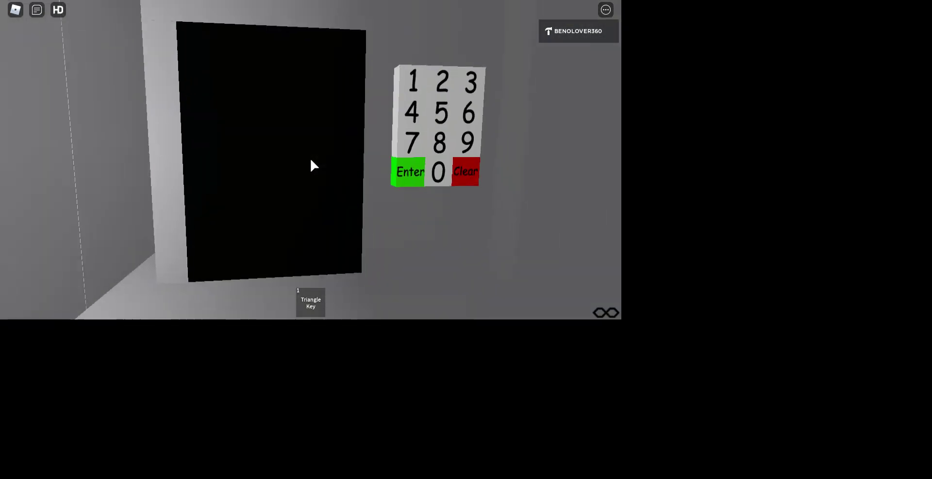
key("w")
key("a")
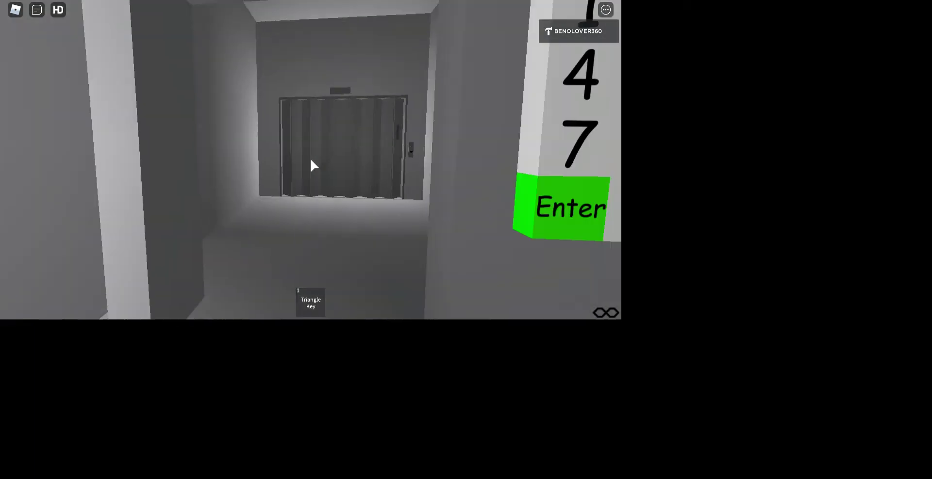
key("s")
key("w")
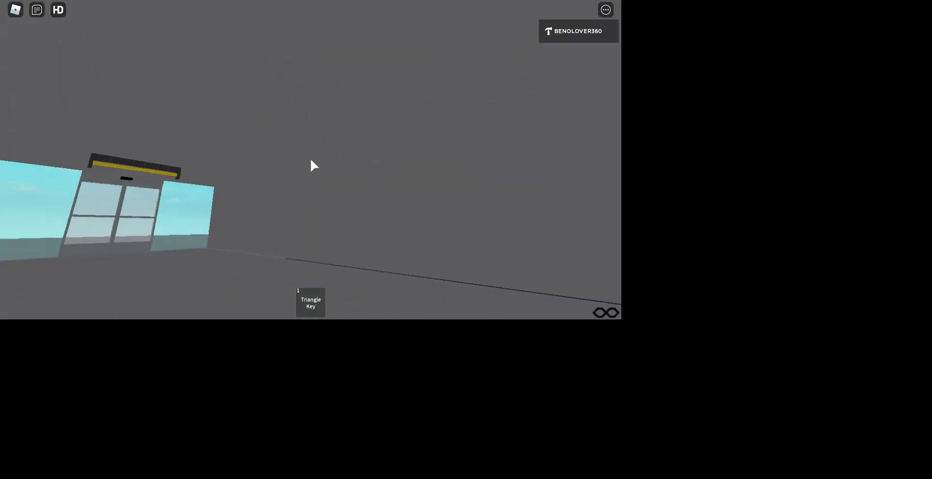
scroll(312, 166, "down", 5)
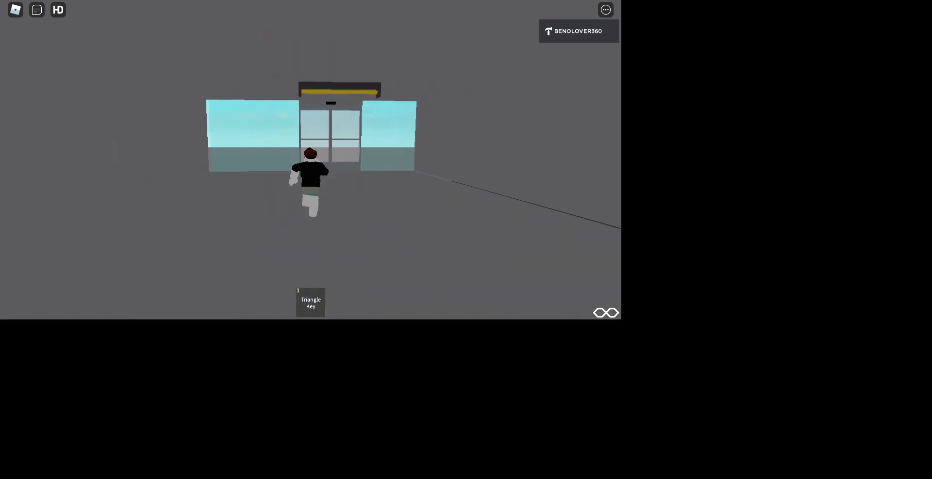